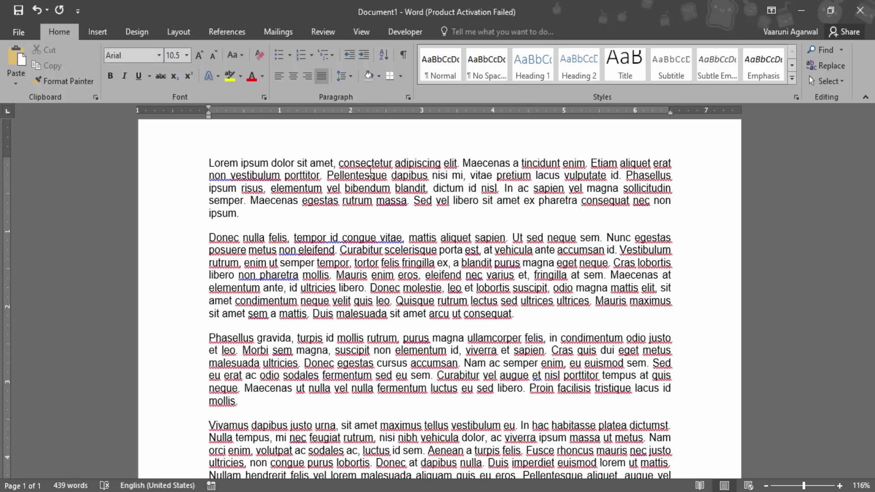
Check the word amet on line 1, then open Word Options to the Proofing page.
double_click(322, 165)
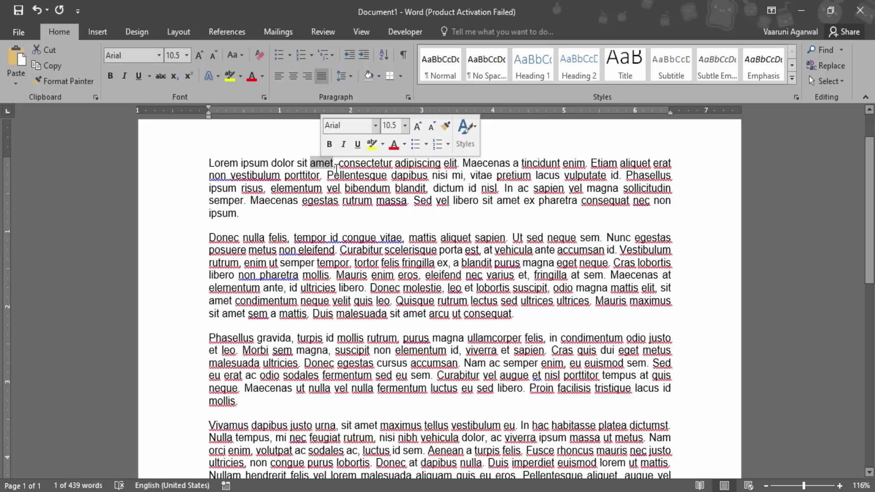
click(336, 169)
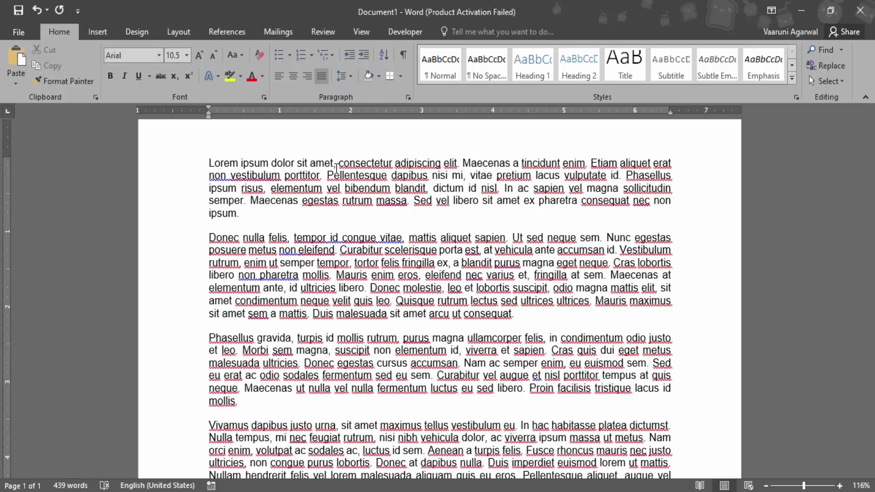
click(19, 33)
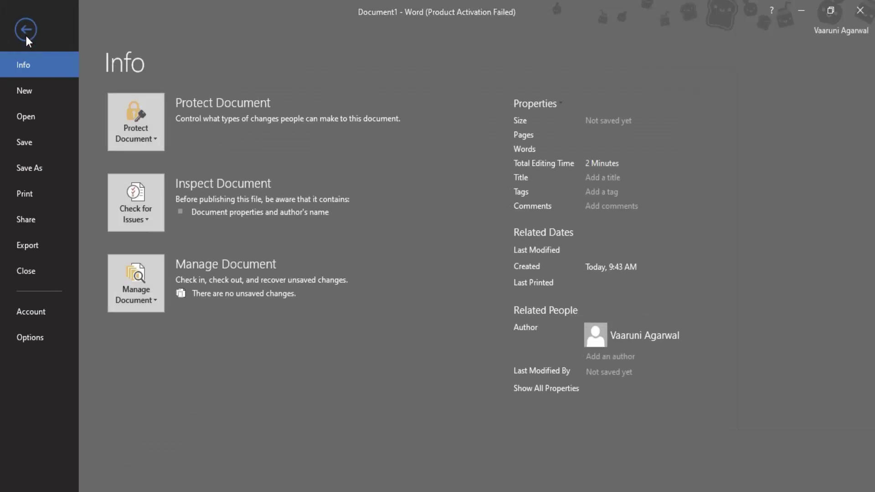
click(35, 340)
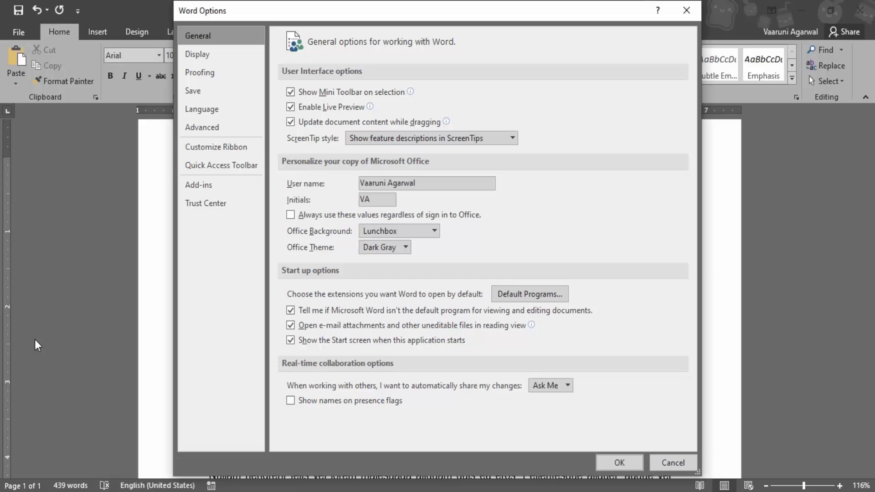
click(201, 73)
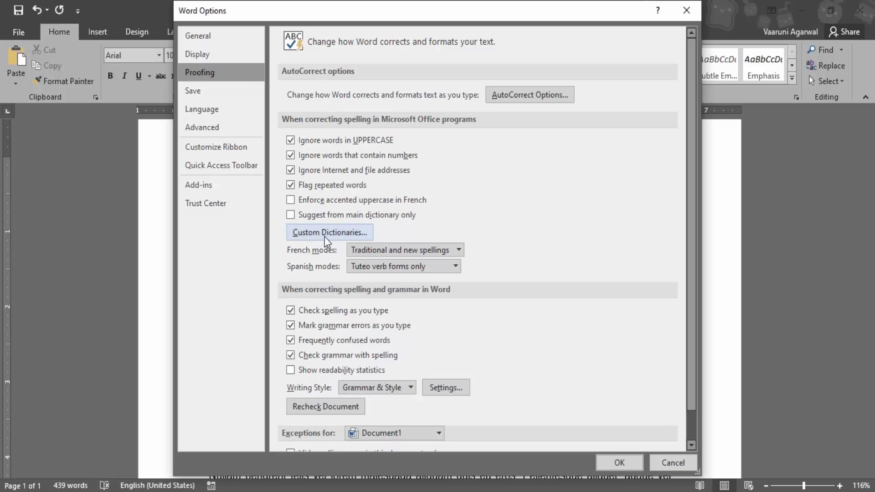
Compare CUSTOM.DIC, default.dic and RoamingCustom.dic in Custom Dictionaries, then edit CUSTOM.DIC's word list.
click(340, 235)
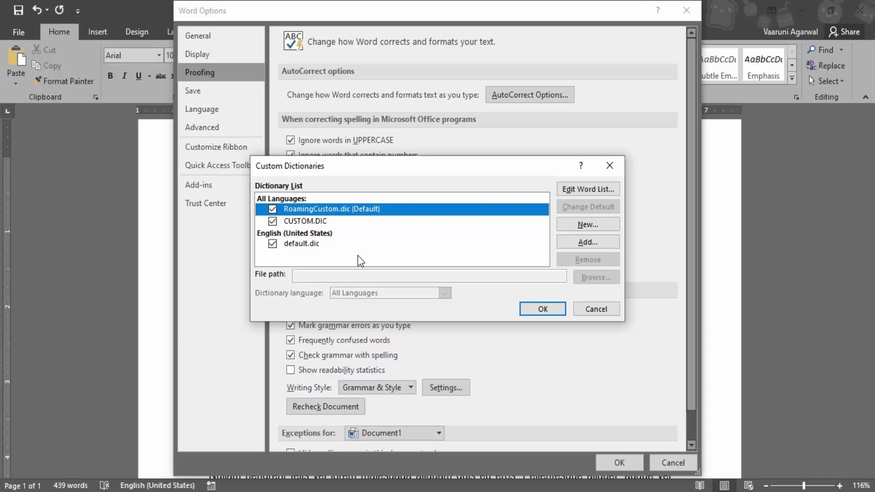
click(302, 245)
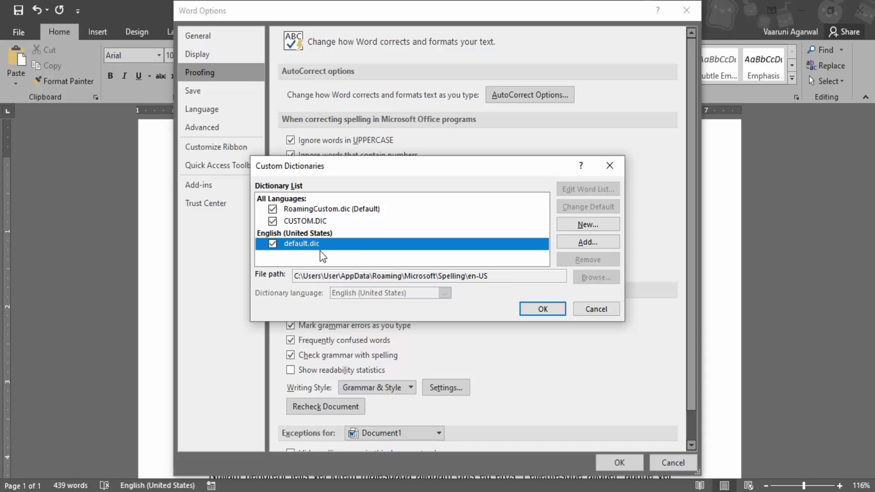
click(332, 209)
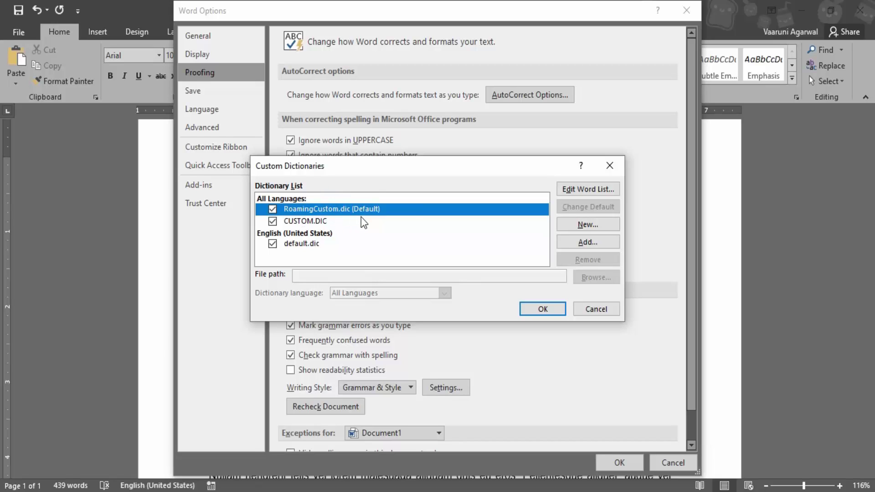
click(311, 221)
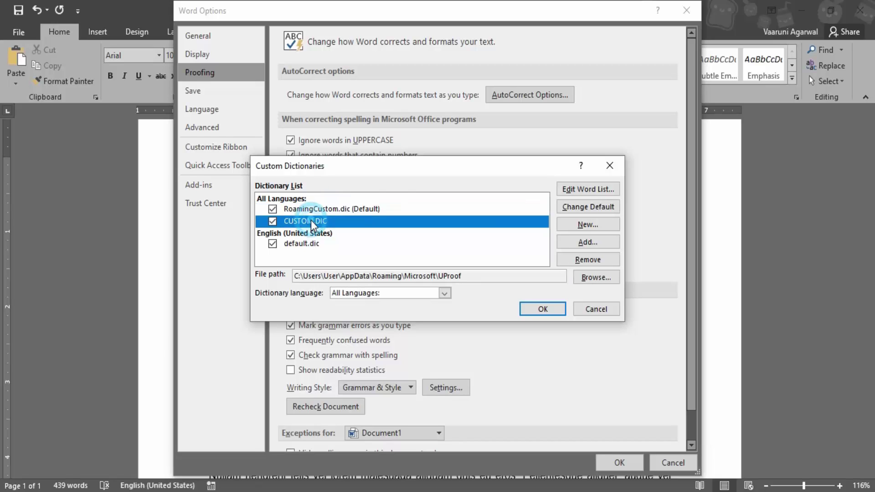
click(312, 244)
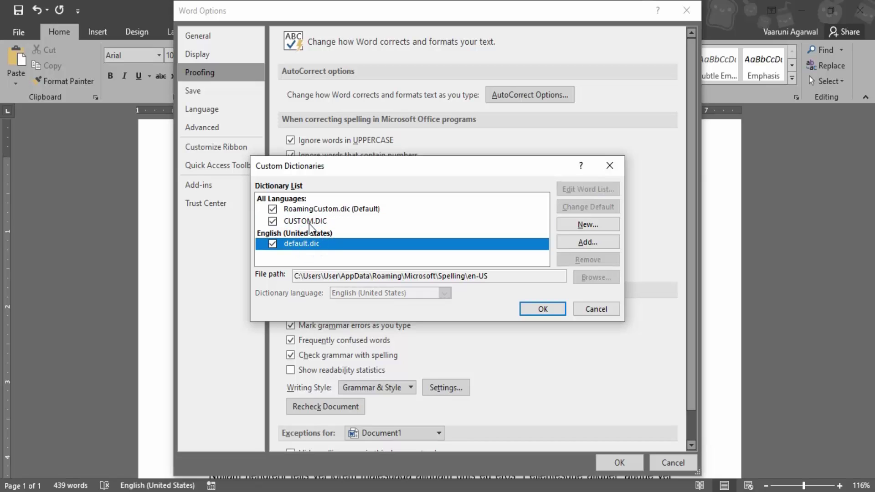
click(309, 223)
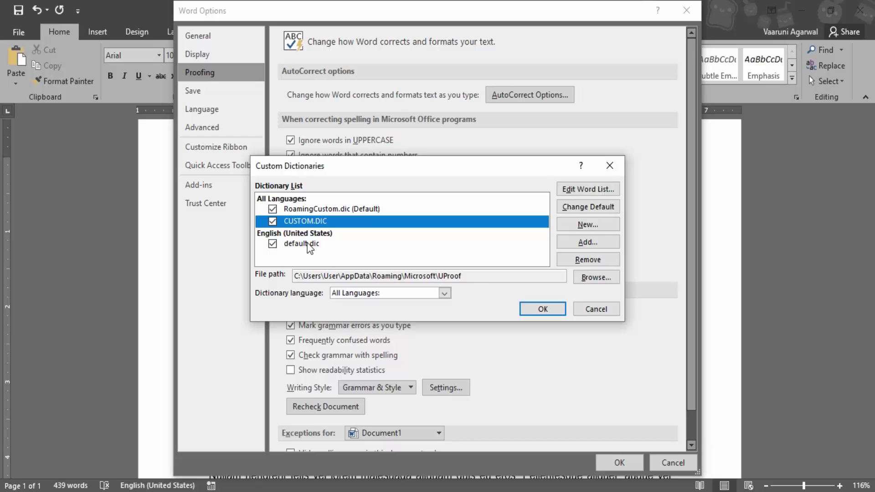
click(309, 246)
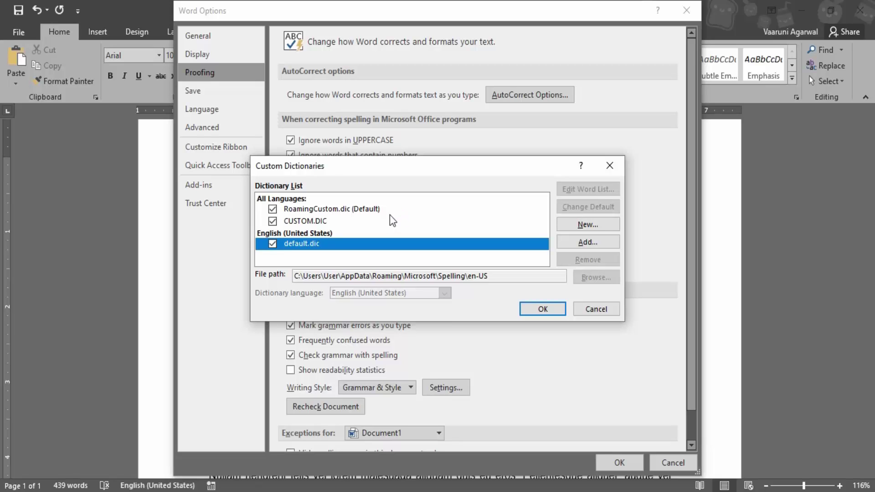
click(314, 221)
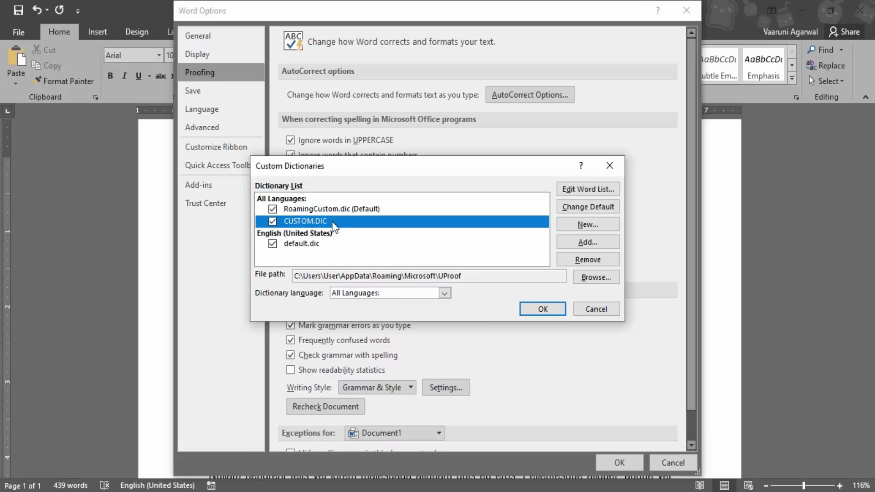
click(587, 189)
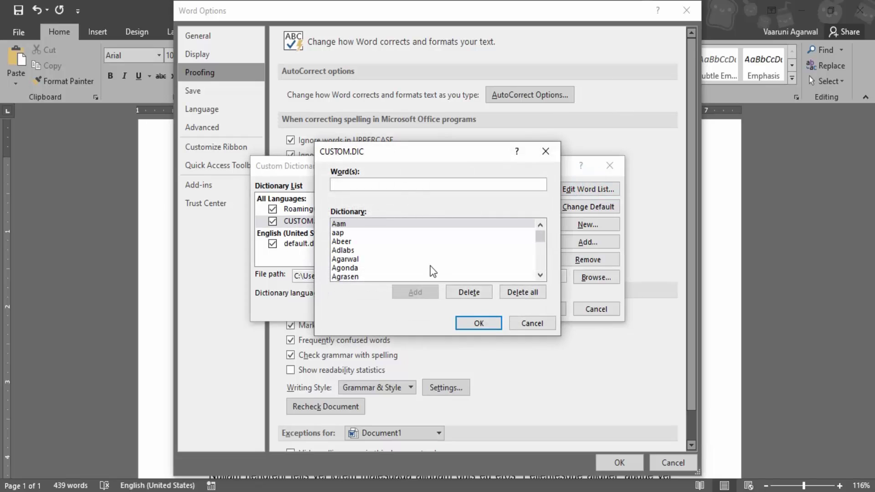
Browse the CUSTOM.DIC word list and enter the word 'amet'.
click(406, 258)
key(Down)
key(Down)
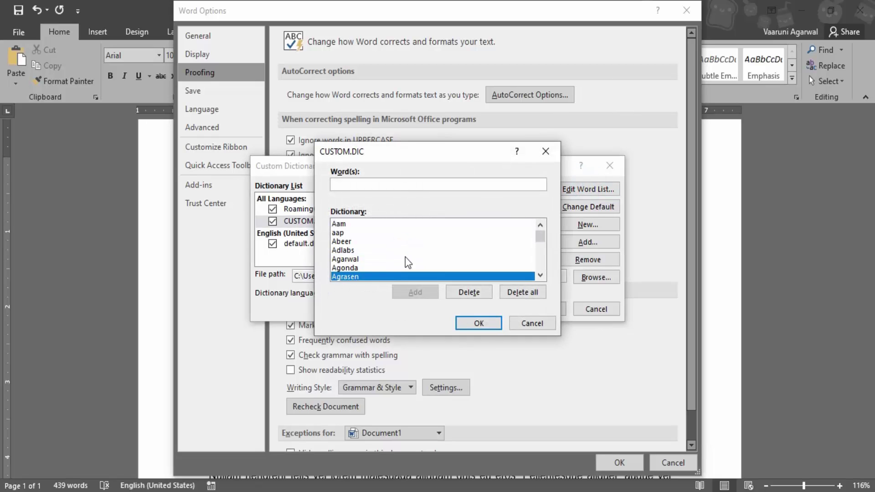
key(Down)
key(Down)
key(Down)
key(Down)
key(Down)
key(Down)
key(Down)
key(Down)
key(Down)
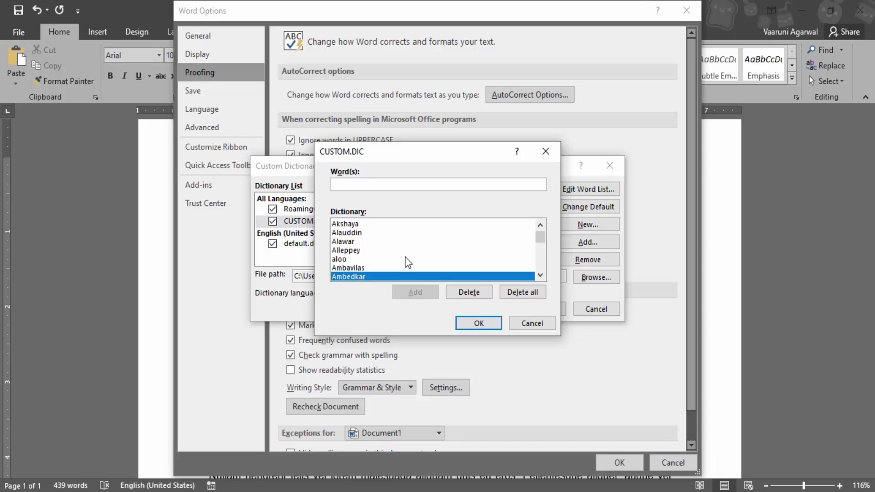
key(Down)
key(Down)
key(Down)
key(Up)
key(Up)
key(Up)
key(Up)
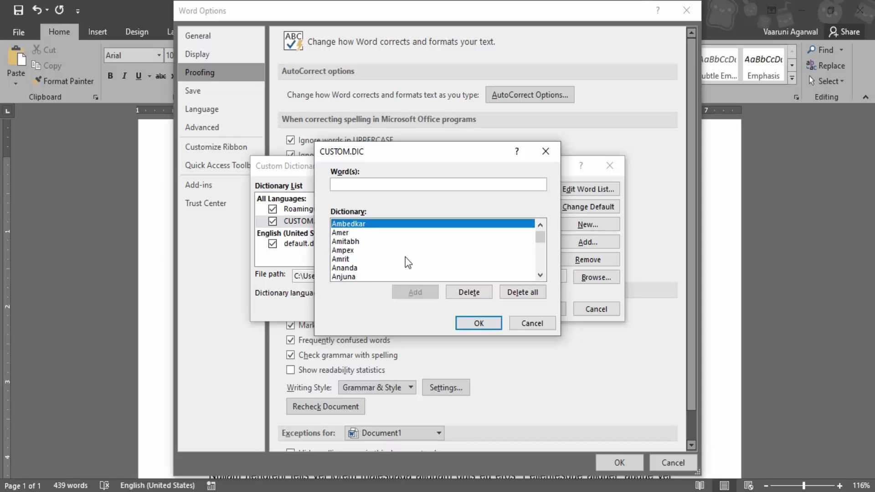
key(Up)
key(Up)
key(Up)
key(Up)
key(Up)
key(Up)
key(Up)
key(Up)
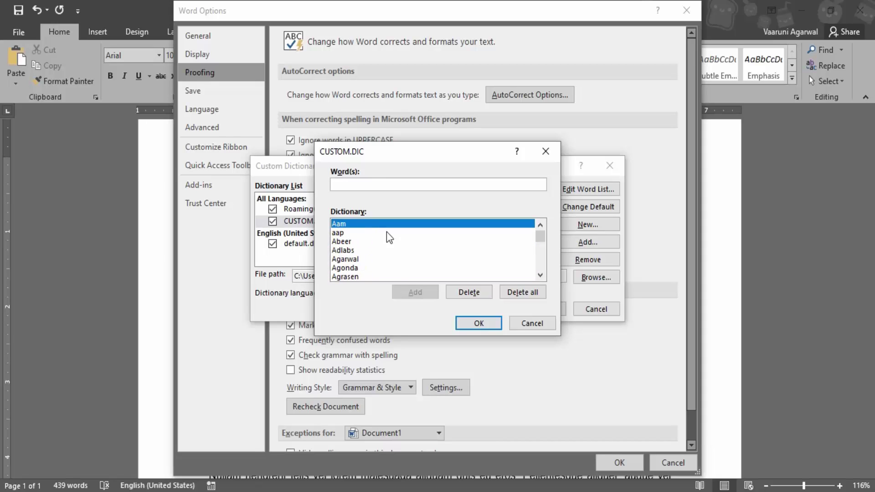
click(364, 183)
text(a)
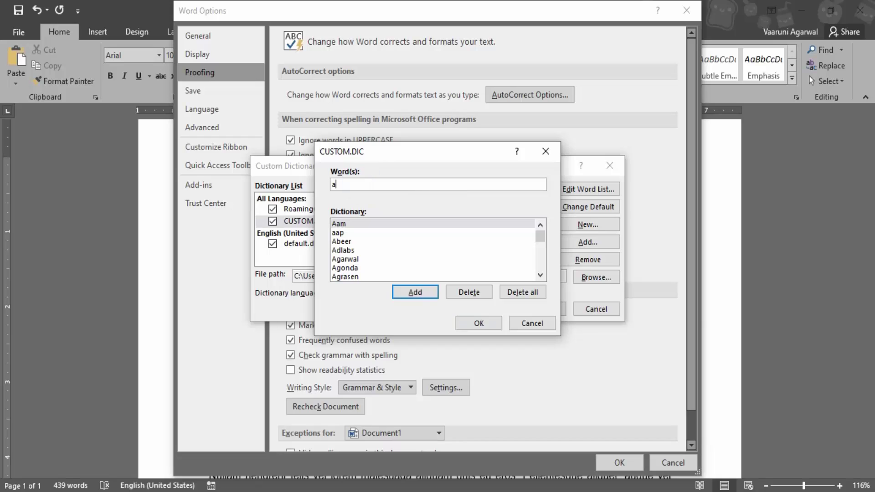
text(met)
key(Return)
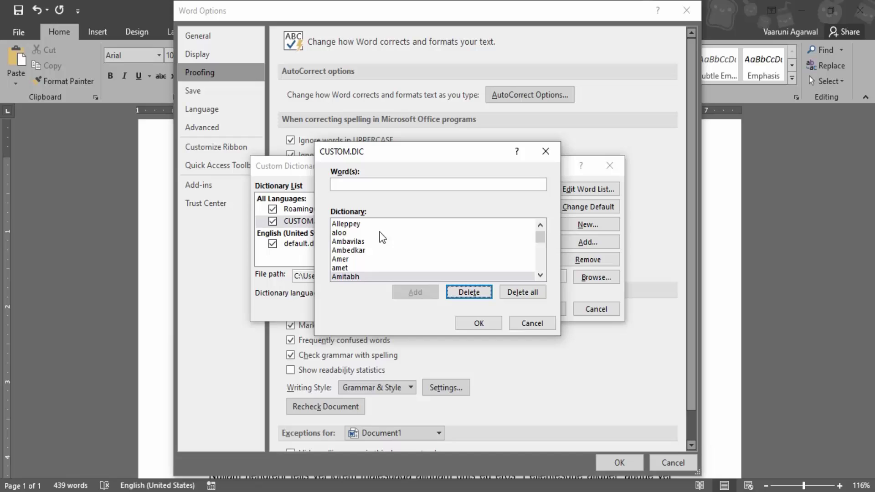
Delete amet from CUSTOM.DIC and confirm both the word list and Custom Dictionaries dialogs.
click(344, 269)
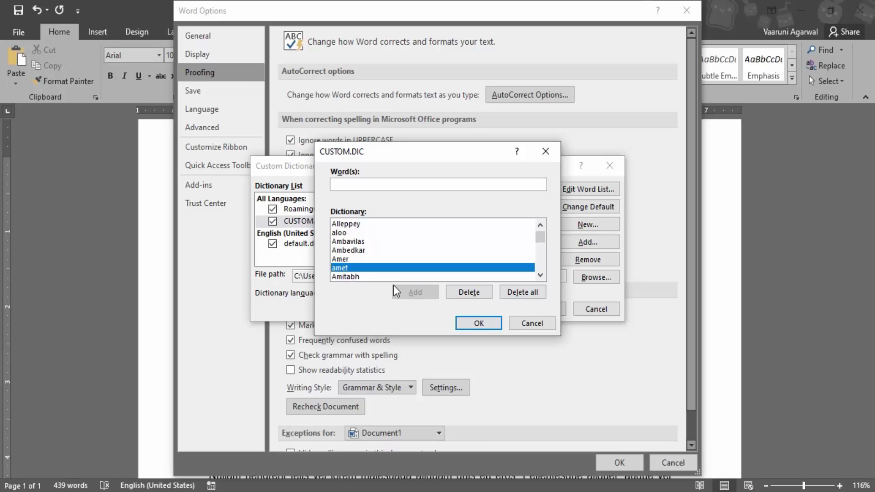
click(472, 295)
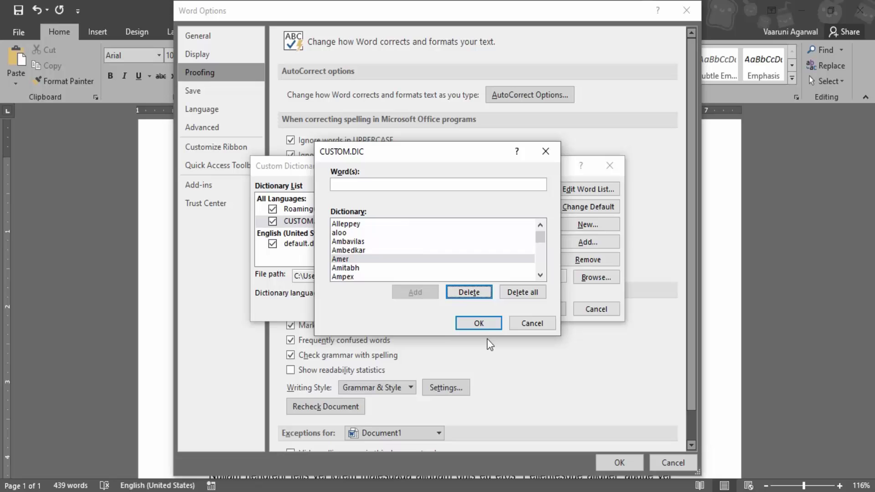
click(494, 324)
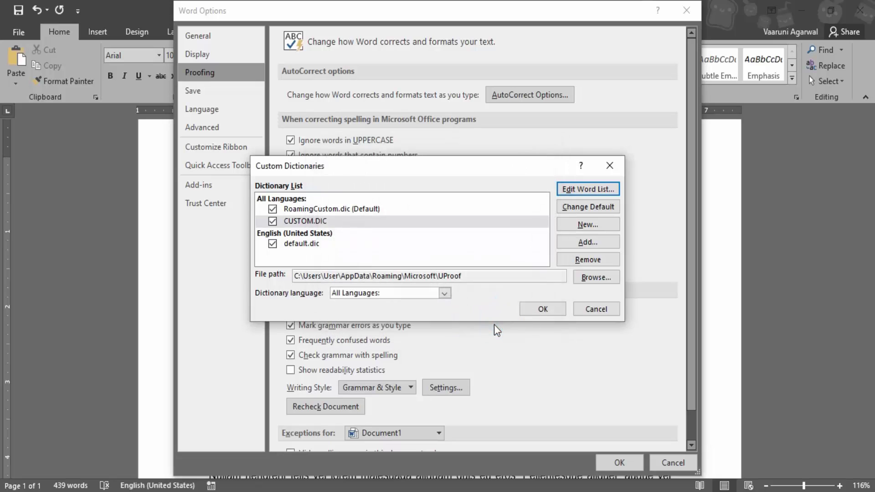
click(541, 311)
Close Word Options, dismiss the stray Go To box, and check amet on line 1 is unflagged.
click(619, 462)
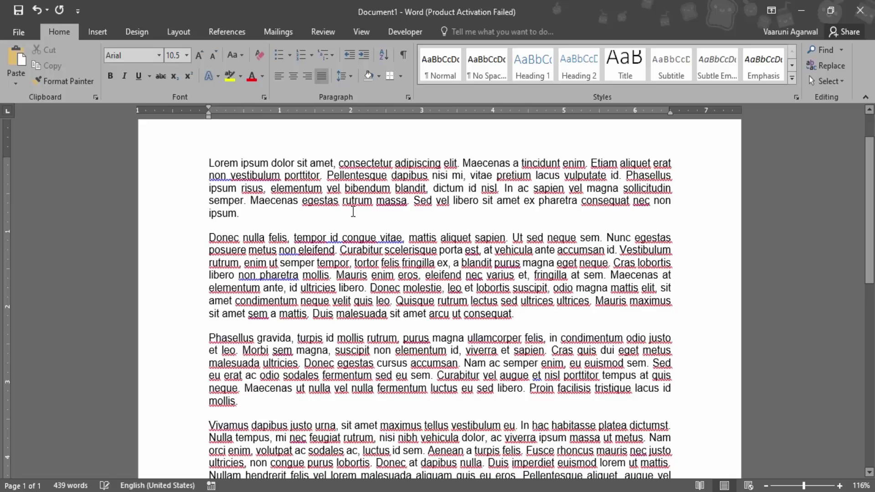
key(ctrl+g)
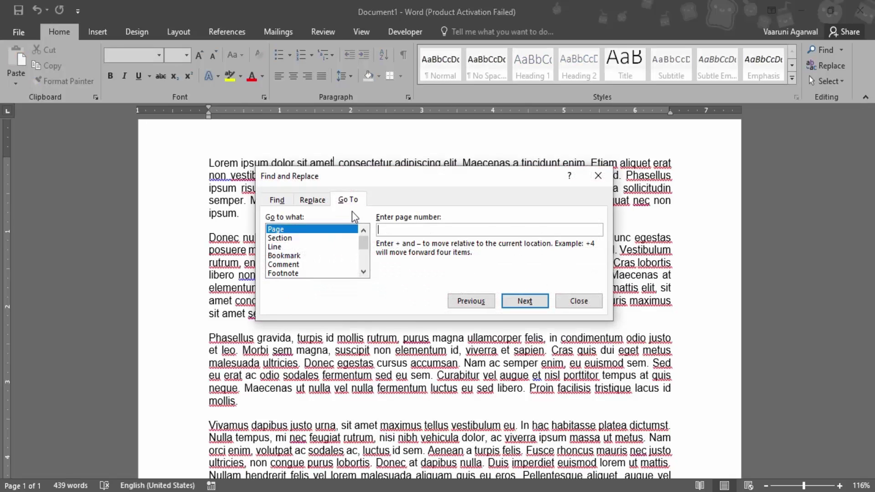
click(579, 300)
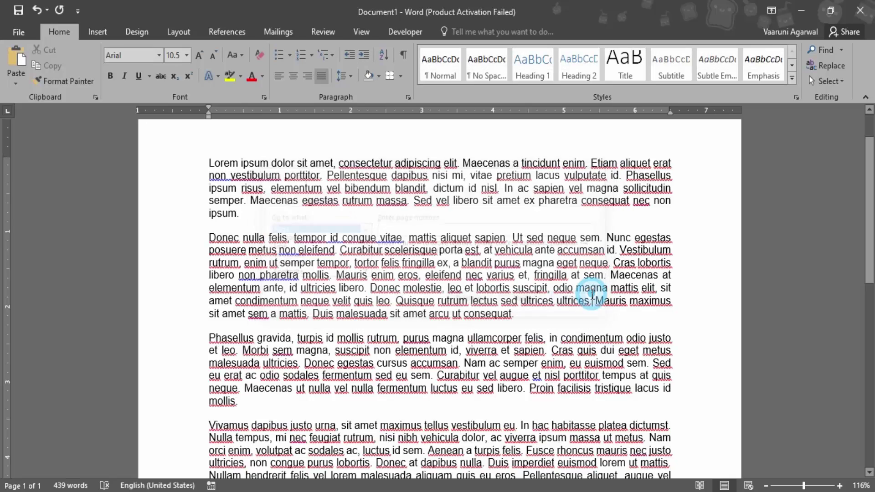
click(326, 162)
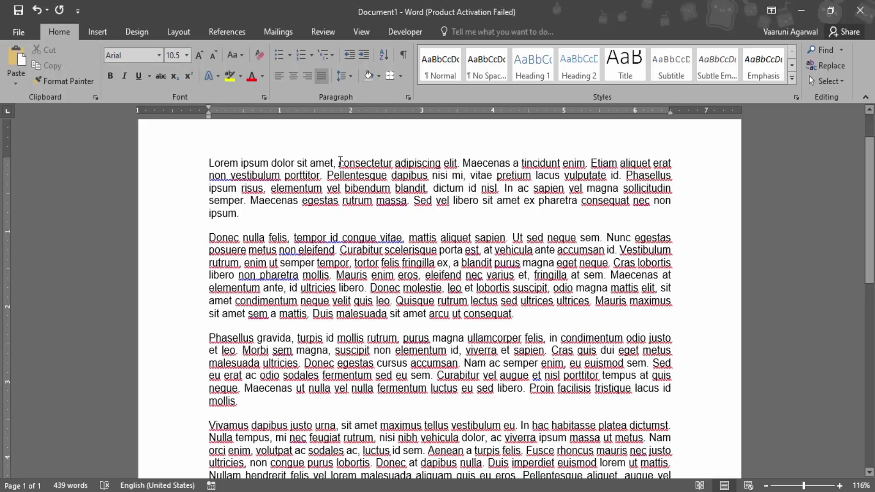
Reopen Proofing's Custom Dictionaries and edit the CUSTOM.DIC word list.
click(16, 31)
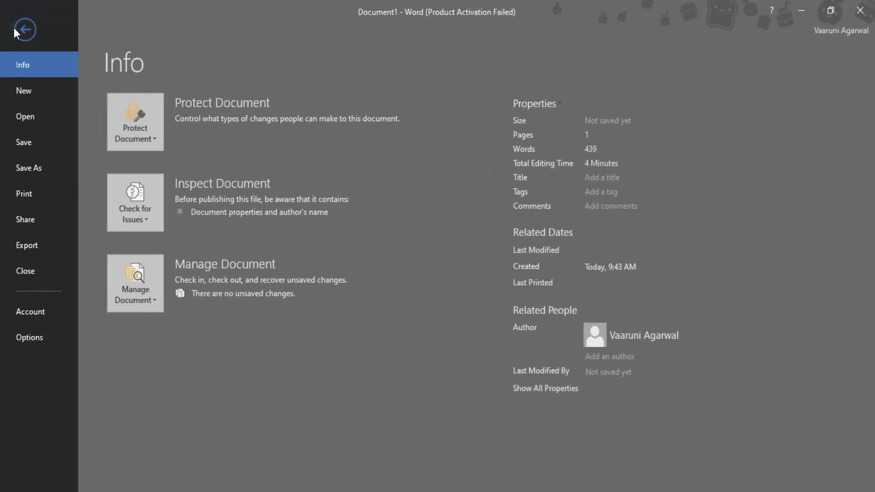
click(31, 335)
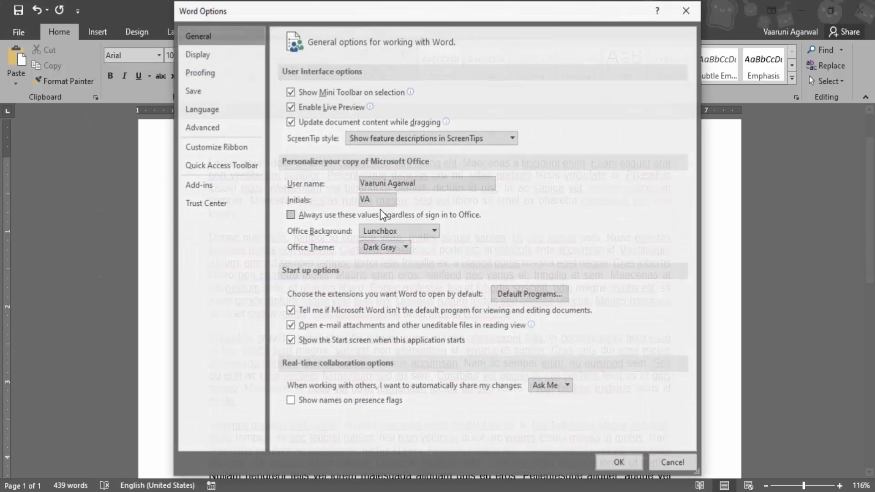
click(212, 73)
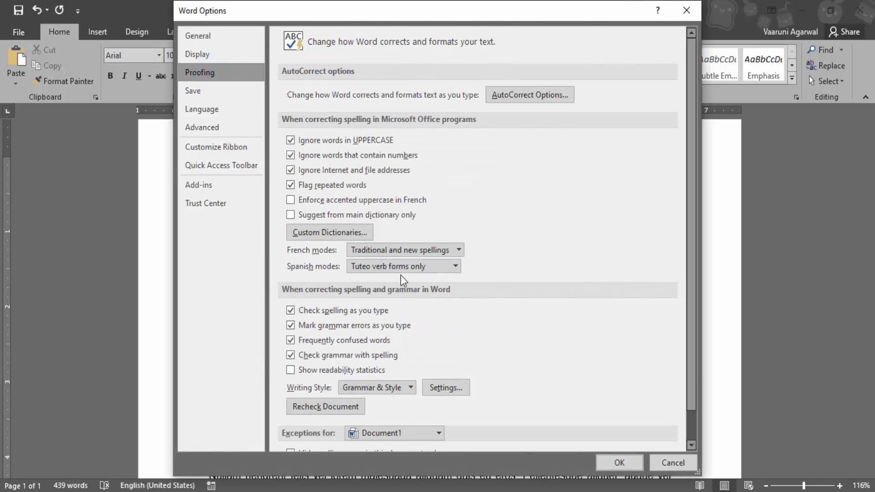
click(360, 236)
click(314, 221)
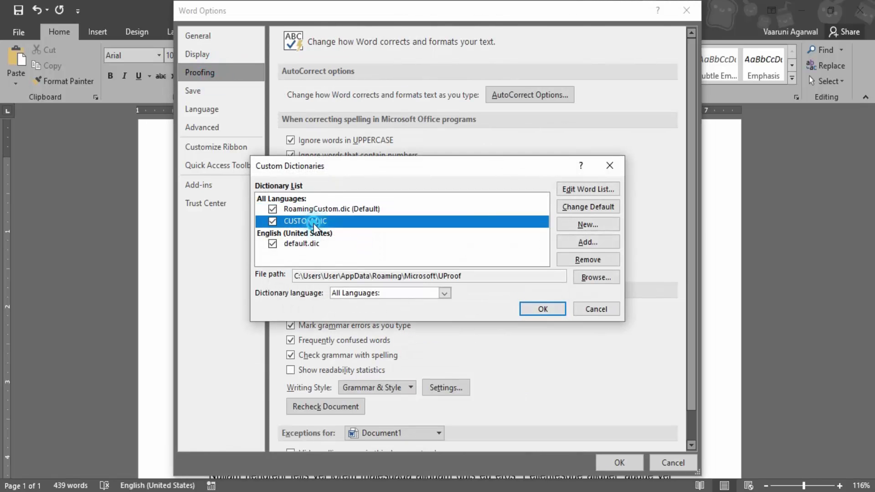
click(605, 190)
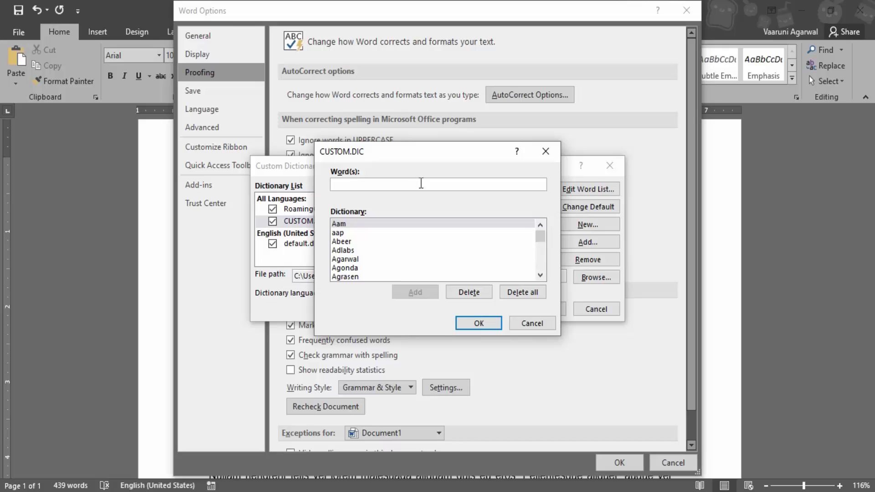
Enter amet in CUSTOM.DIC, delete it, and save the word list.
text(a)
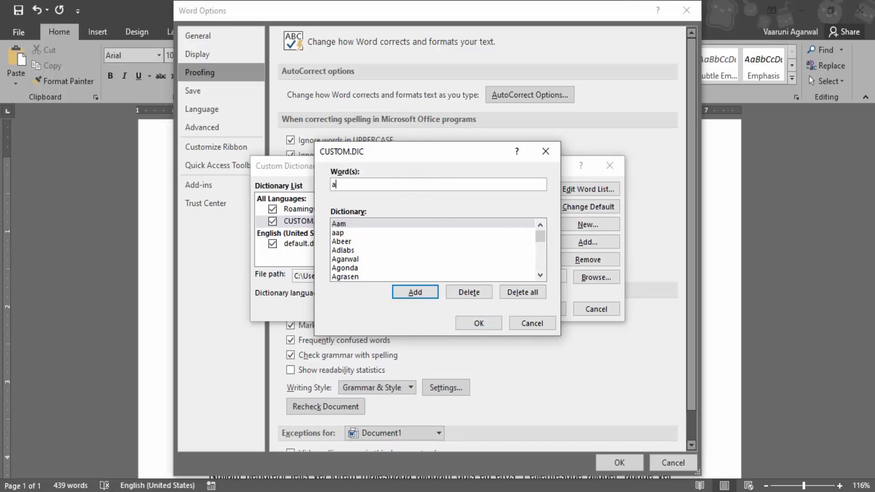
text(met)
key(Return)
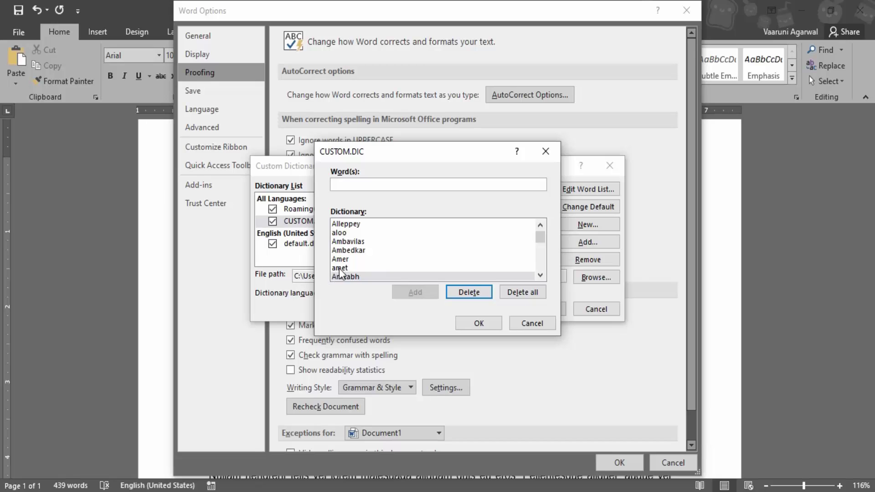
click(340, 268)
click(474, 293)
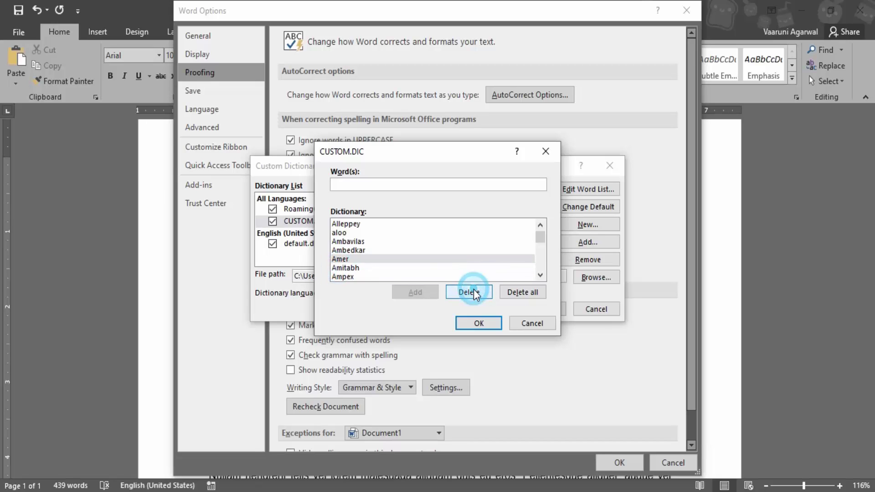
click(481, 323)
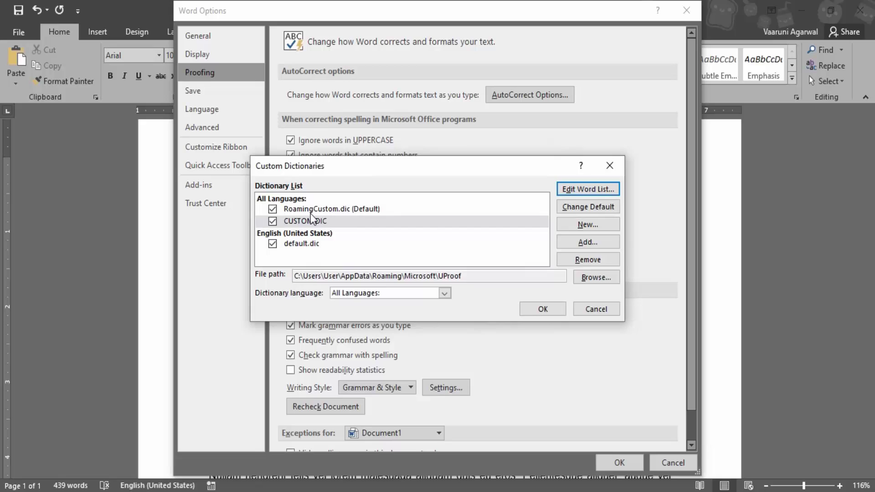
Open the RoamingCustom.dic word list and enter 'amit'.
click(340, 210)
click(587, 190)
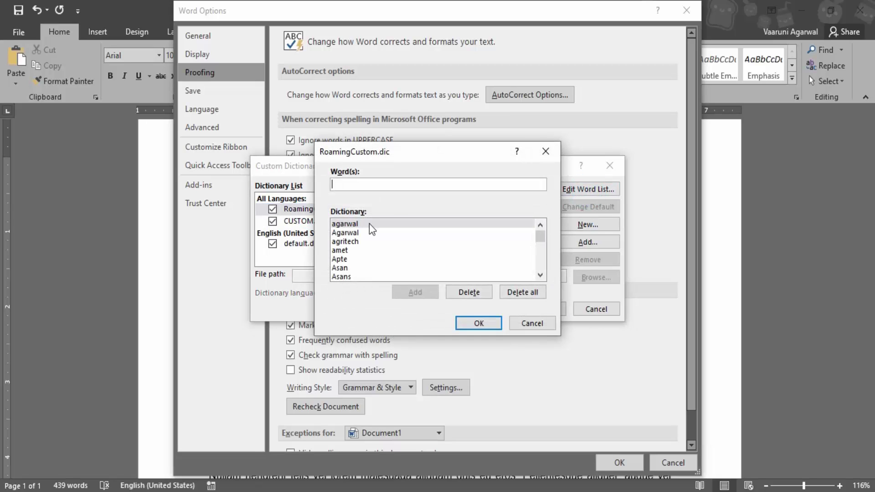
text(amit)
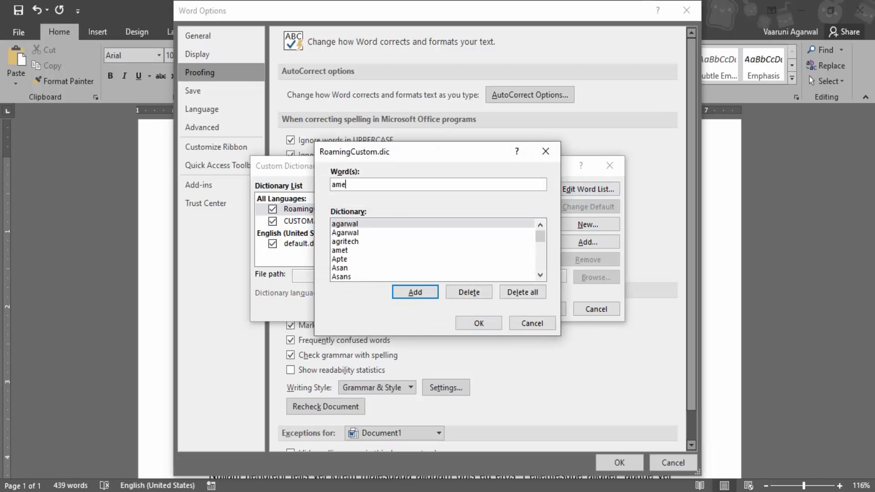
key(Return)
key(Return)
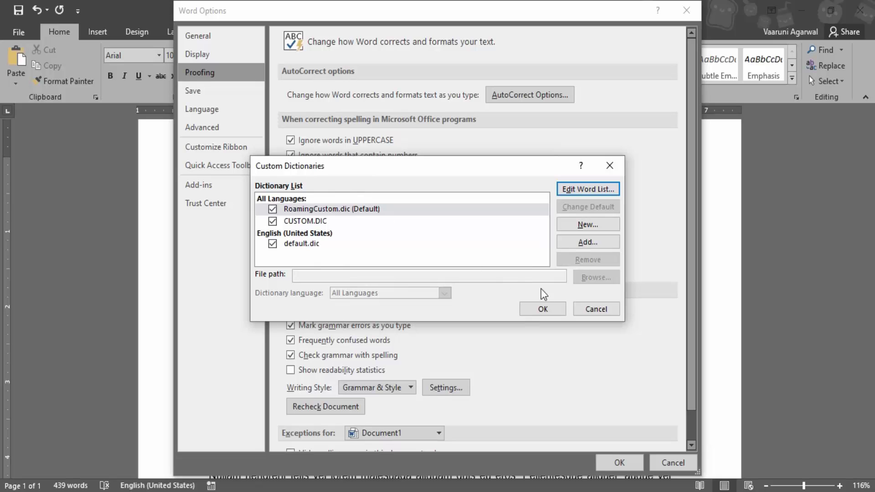
Close Custom Dictionaries and Word Options, then confirm amet on line 1 is now underlined.
click(542, 310)
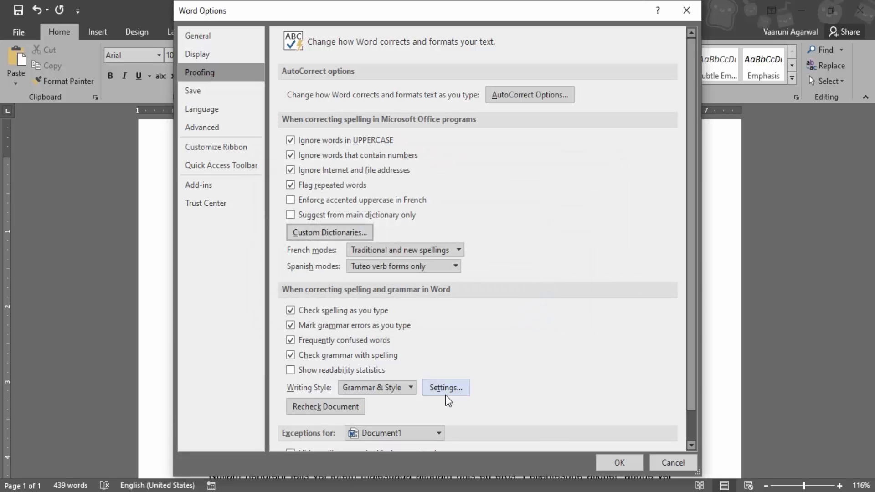
click(617, 460)
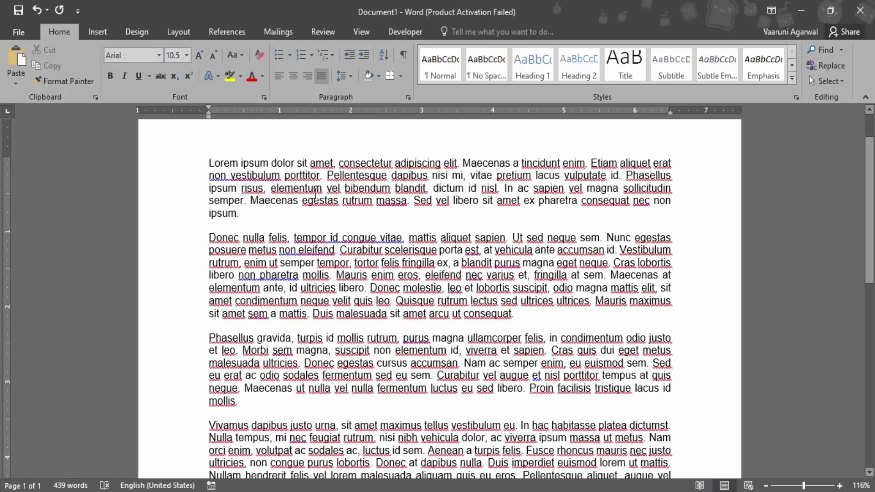
click(329, 163)
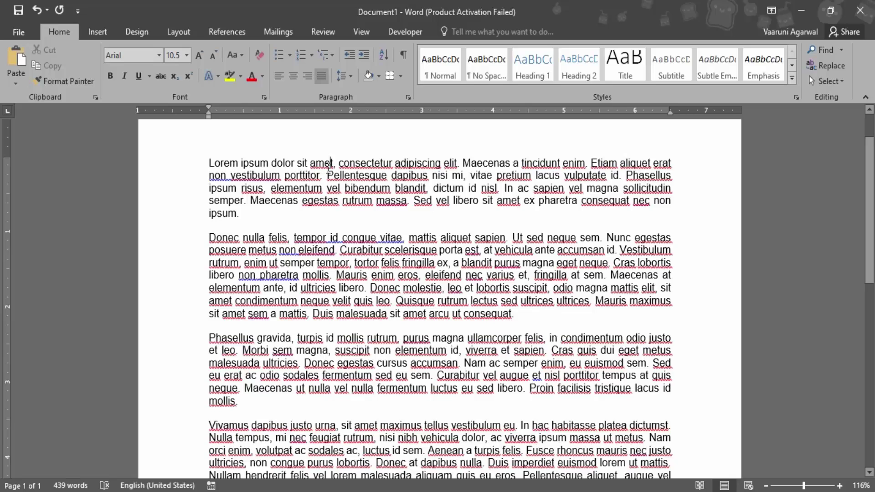